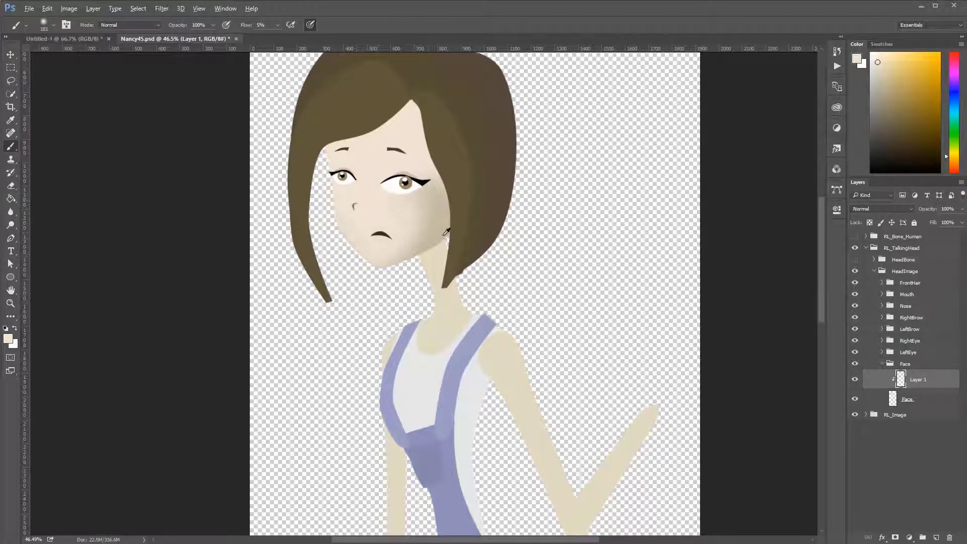
Softly shade the woman's cheek and forehead along the hairline on the layer clipped to the face, using a smaller brush
alt+click(443, 235)
mouse_move(456, 188)
mouse_down()
mouse_move(404, 161)
mouse_move(402, 126)
mouse_up()
key(bracketleft)
key(bracketleft)
key(bracketleft)
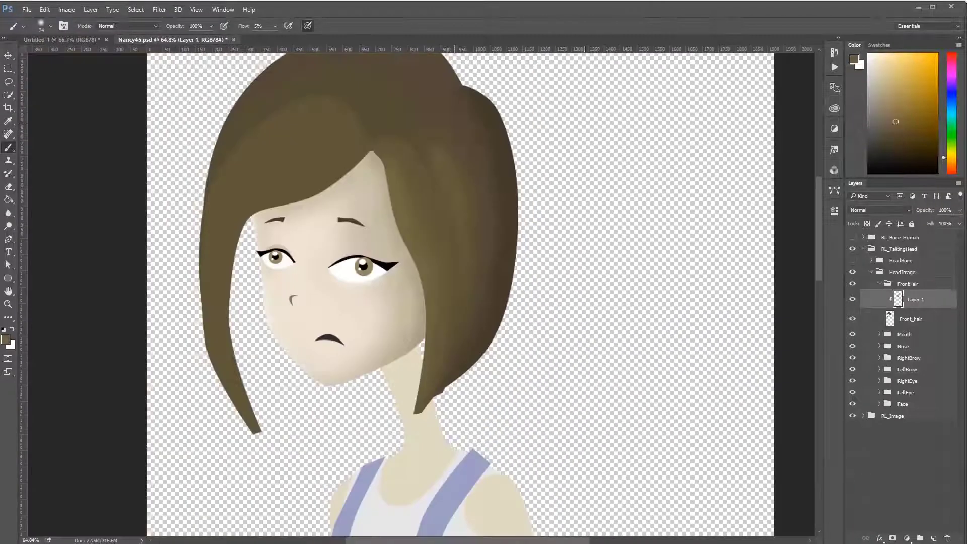
Build up darker and lighter brown shading across the front hair on its clipped layer with a soft brush at 5% flow
scroll(566, 147, up, 4)
scroll(506, 181, down, 3)
scroll(443, 158, up, 3)
mouse_move(505, 182)
mouse_down()
mouse_move(444, 159)
mouse_move(473, 211)
mouse_move(373, 231)
mouse_up()
scroll(373, 231, down, 2)
scroll(373, 231, down, 3)
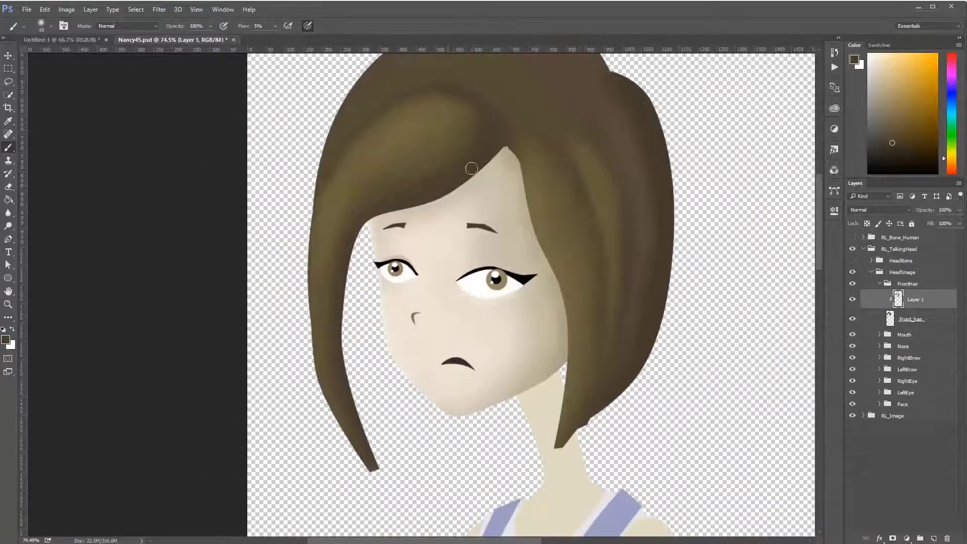
Paint thin cream highlight strokes on the fringe, crown and side strands of the front hair
alt+click(449, 160)
scroll(402, 177, down, 6)
scroll(401, 178, up, 7)
scroll(319, 263, up, 1)
drag(438, 159, 405, 209)
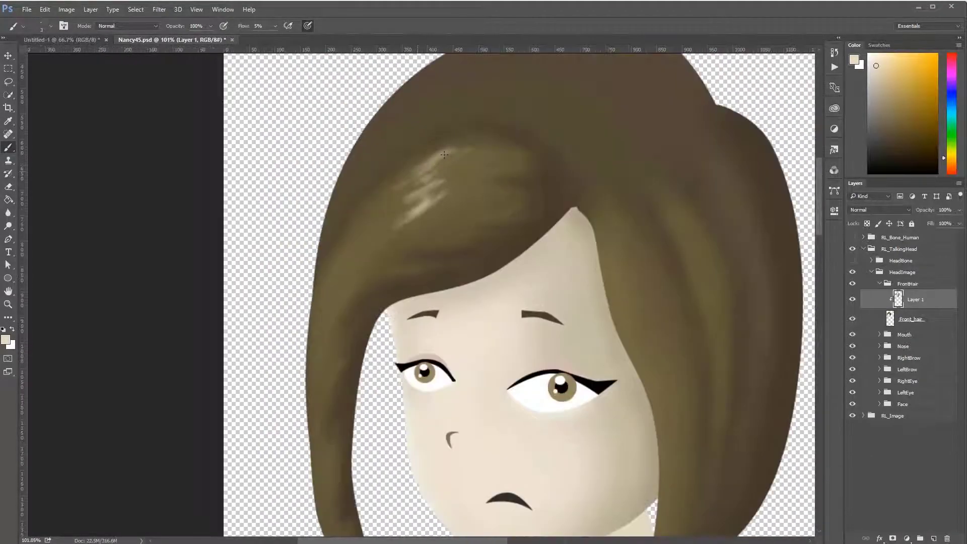
scroll(432, 161, down, 1)
drag(464, 179, 441, 229)
scroll(451, 190, down, 3)
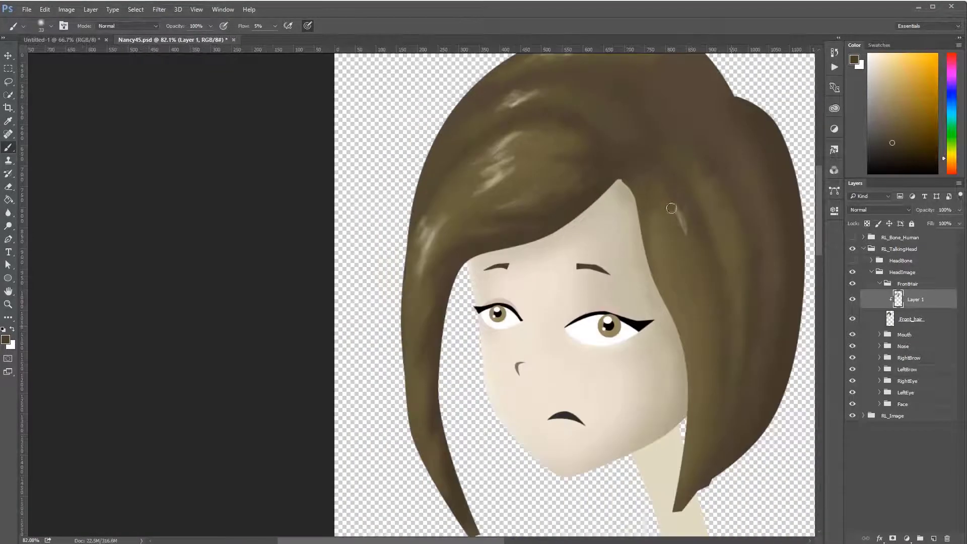
scroll(451, 190, down, 4)
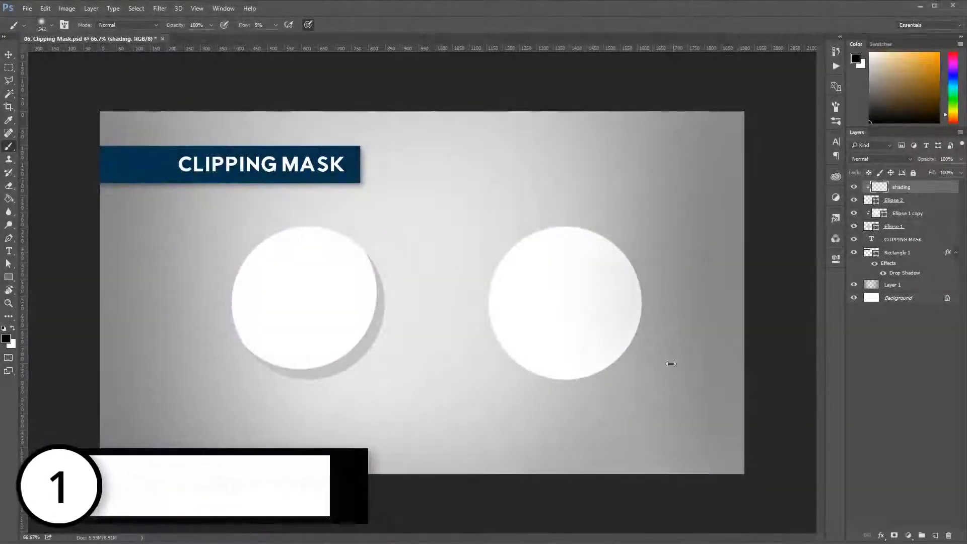
Shade the lower edge of the second white circle in soft black on the clipped shading layer so it looks like a sphere
drag(665, 321, 626, 321)
mouse_move(649, 285)
mouse_down()
mouse_move(629, 393)
mouse_move(638, 345)
mouse_move(607, 395)
mouse_move(616, 373)
mouse_move(552, 406)
mouse_move(518, 403)
mouse_move(591, 401)
mouse_move(556, 408)
mouse_move(594, 409)
mouse_move(508, 421)
mouse_move(496, 386)
mouse_move(507, 405)
mouse_move(539, 408)
mouse_move(504, 405)
mouse_move(537, 389)
mouse_move(599, 403)
mouse_move(658, 371)
mouse_move(676, 266)
mouse_move(667, 286)
mouse_move(652, 206)
mouse_move(661, 275)
mouse_move(590, 196)
mouse_move(738, 375)
mouse_up()
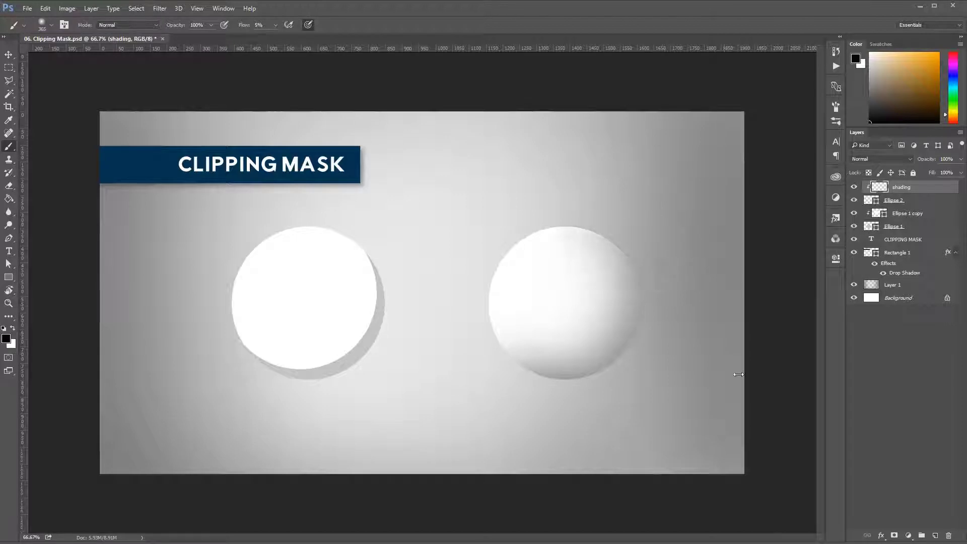
mouse_move(685, 393)
mouse_down()
mouse_move(679, 247)
mouse_move(619, 417)
mouse_move(455, 421)
mouse_move(513, 369)
mouse_move(455, 294)
mouse_move(657, 309)
mouse_move(628, 220)
mouse_move(347, 396)
mouse_up()
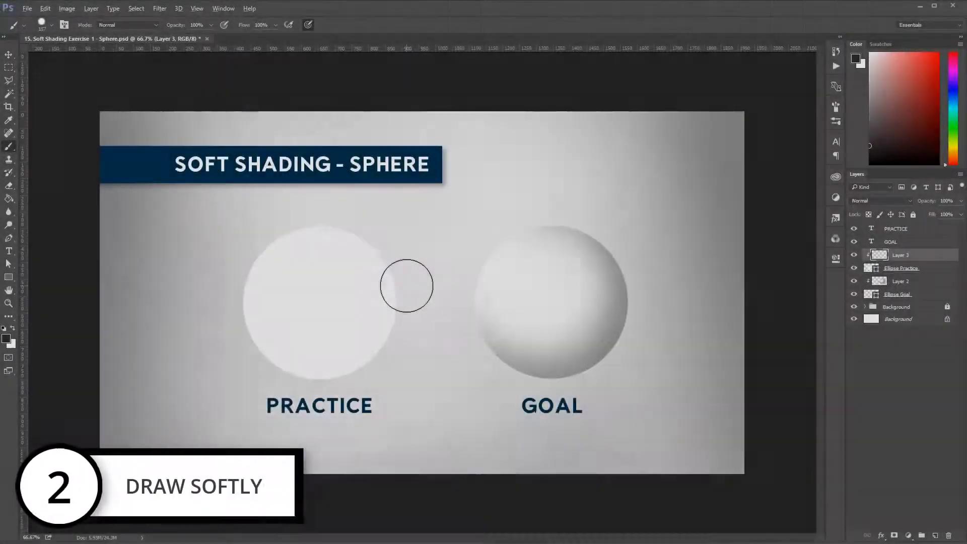
Set the soft brush's flow to 5% and shade the edge of the Practice sphere on its clipped layer
mouse_move(407, 286)
mouse_down()
mouse_move(423, 284)
mouse_move(442, 146)
mouse_move(443, 10)
mouse_up()
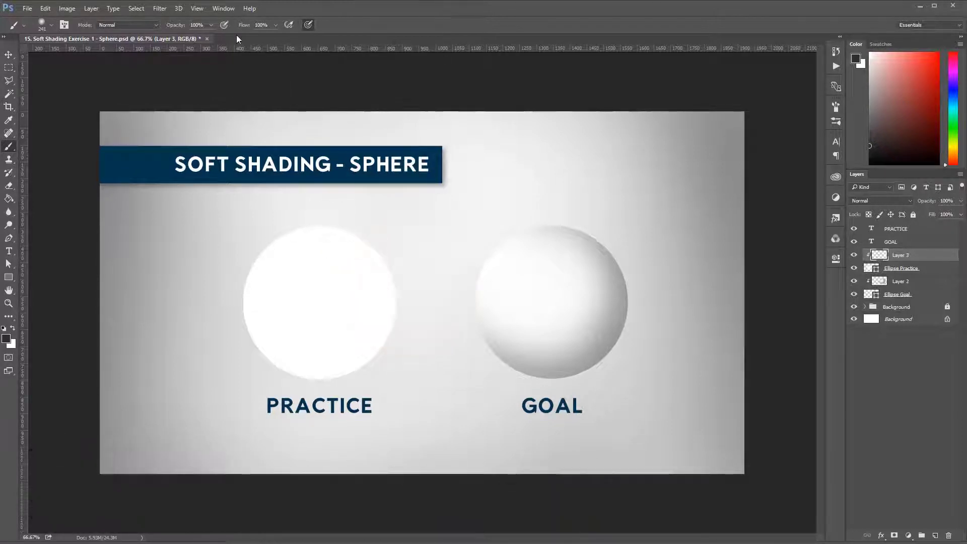
key(shift+0)
key(shift+5)
mouse_move(426, 220)
mouse_down()
mouse_move(408, 297)
mouse_move(415, 247)
mouse_move(364, 394)
mouse_move(230, 330)
mouse_up()
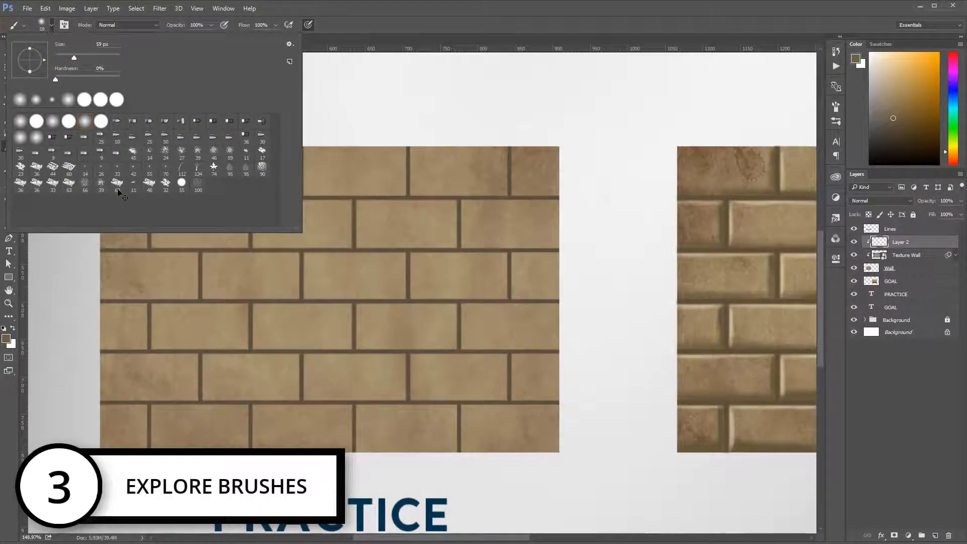
Try the 63 px textured brush preset with a stroke on the practice brick wall and undo it
click(117, 183)
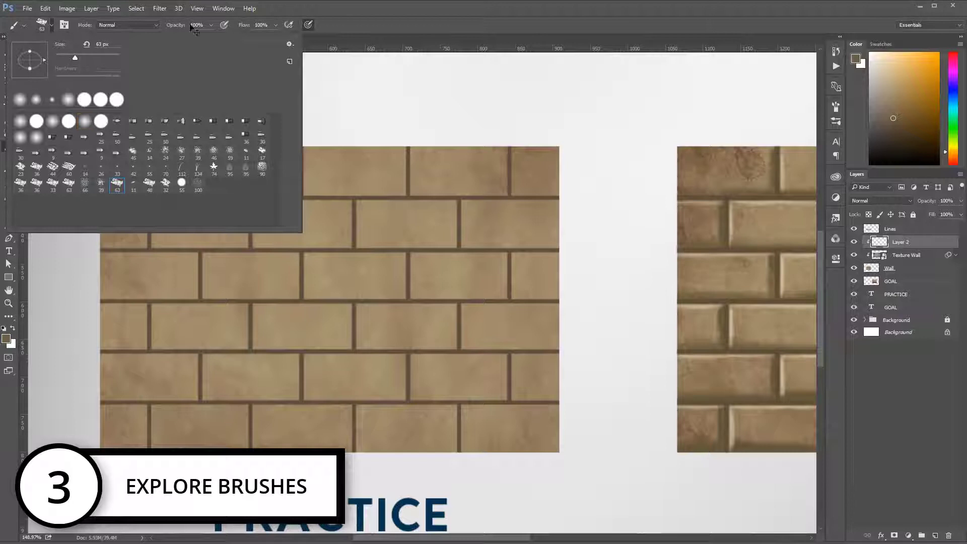
key(Return)
mouse_move(280, 212)
mouse_down()
mouse_move(324, 234)
mouse_move(491, 223)
mouse_up()
key(ctrl+alt+z)
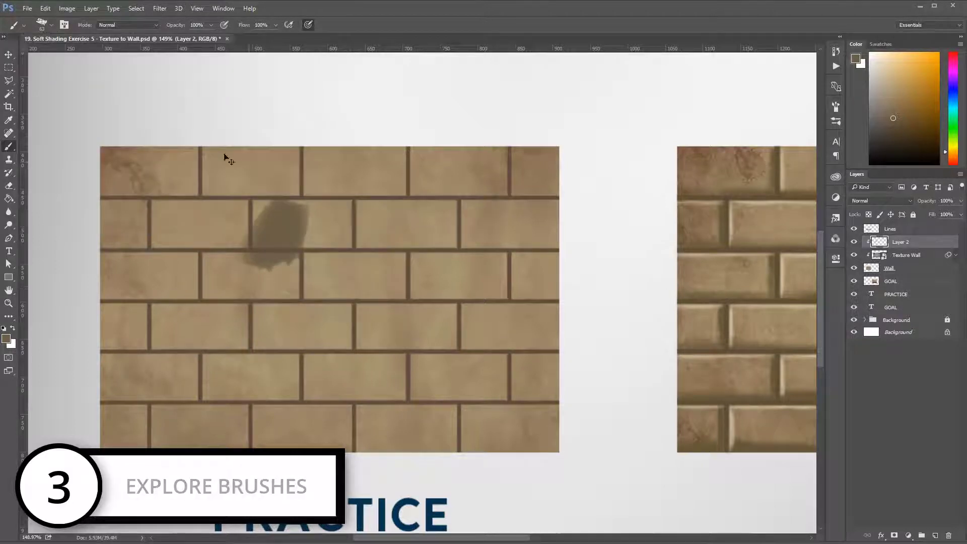
key(ctrl+alt+z)
Select a different textured brush preset, test it on the practice brick wall and undo the test strokes
click(51, 25)
double_click(67, 188)
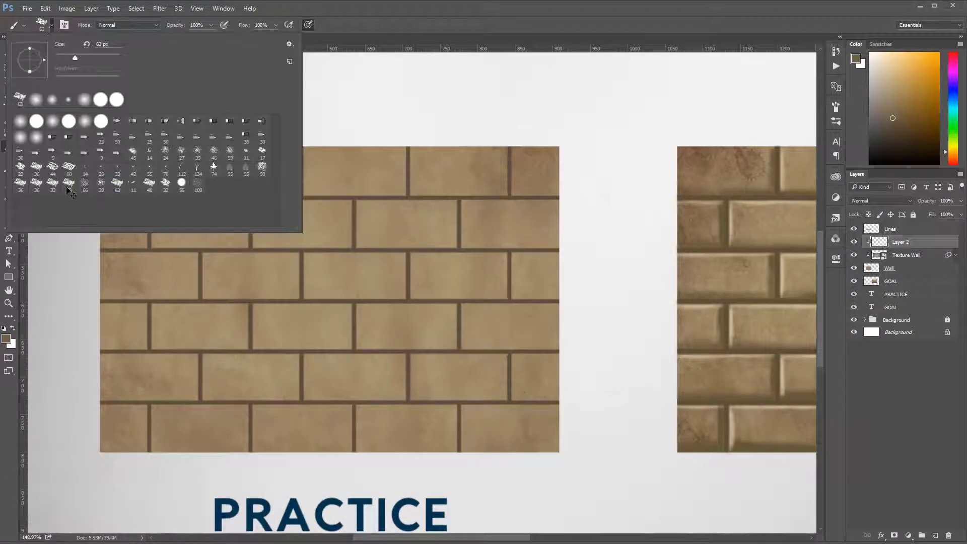
drag(398, 222, 343, 244)
click(282, 218)
click(231, 262)
key(ctrl+alt+z)
key(ctrl+alt+z)
key(ctrl+alt+z)
Adjust the brush flow and paint textured shading over the upper bricks of the practice wall
key(shift+0)
key(shift+0)
mouse_move(305, 169)
mouse_down()
mouse_move(292, 222)
mouse_move(267, 229)
mouse_up()
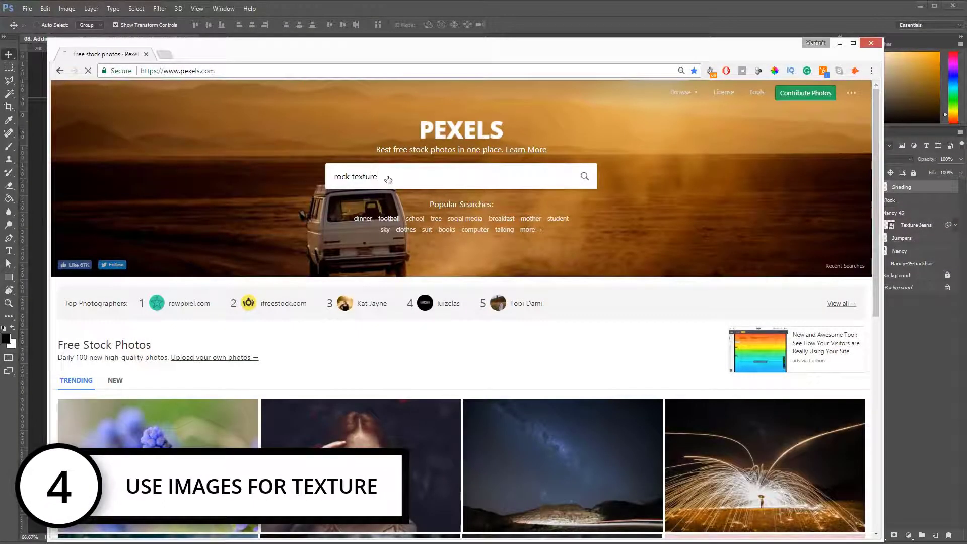
Browse Pexels for a rock texture photo and scale the placed frost-patterned image over the sphere
scroll(554, 191, down, 7)
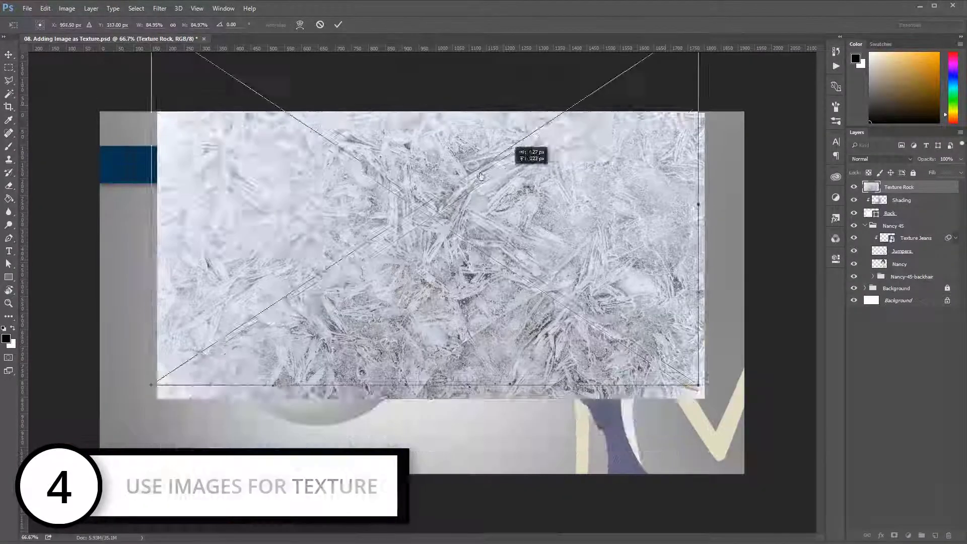
drag(700, 114, 534, 195)
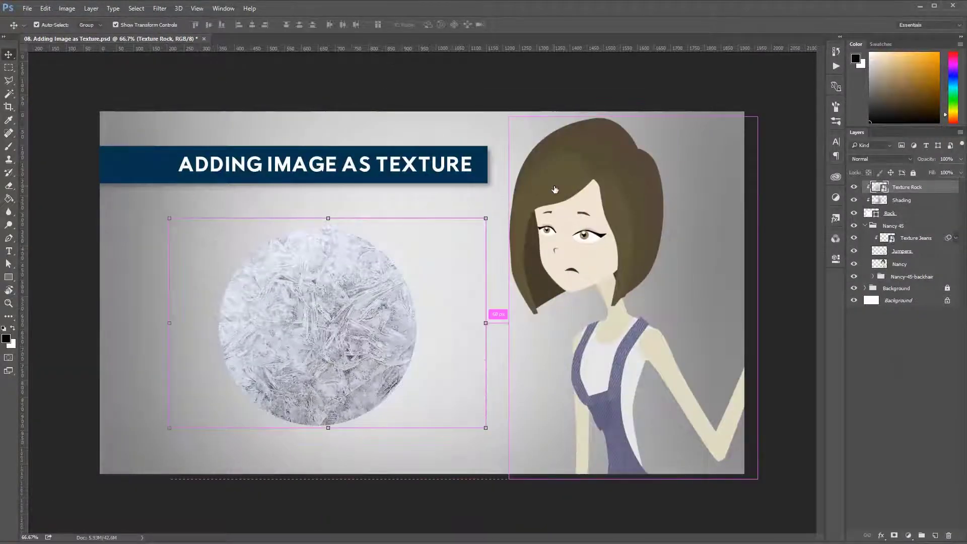
Set the Texture Rock layer's saturation to -100 with Hue/Saturation and change the layer's blend mode
key(ctrl+u)
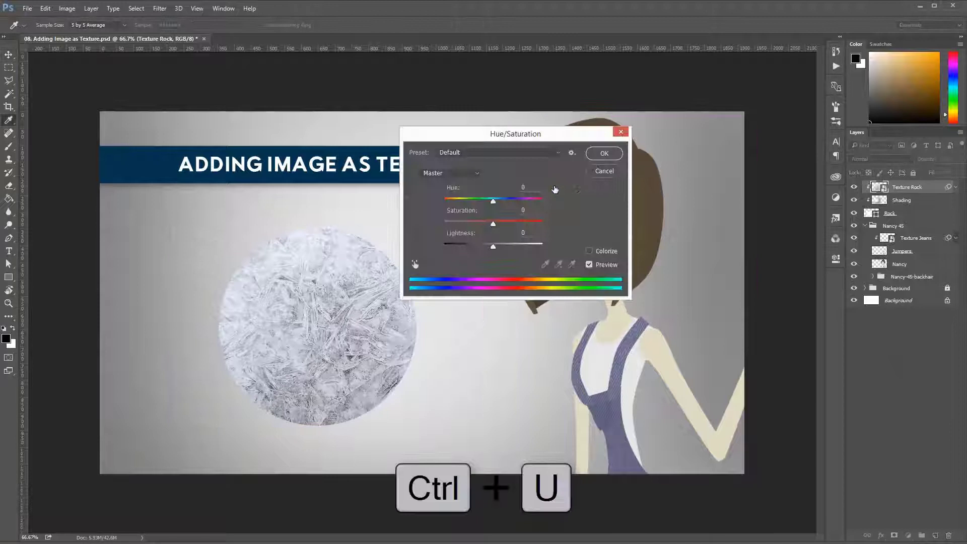
drag(494, 226, 358, 227)
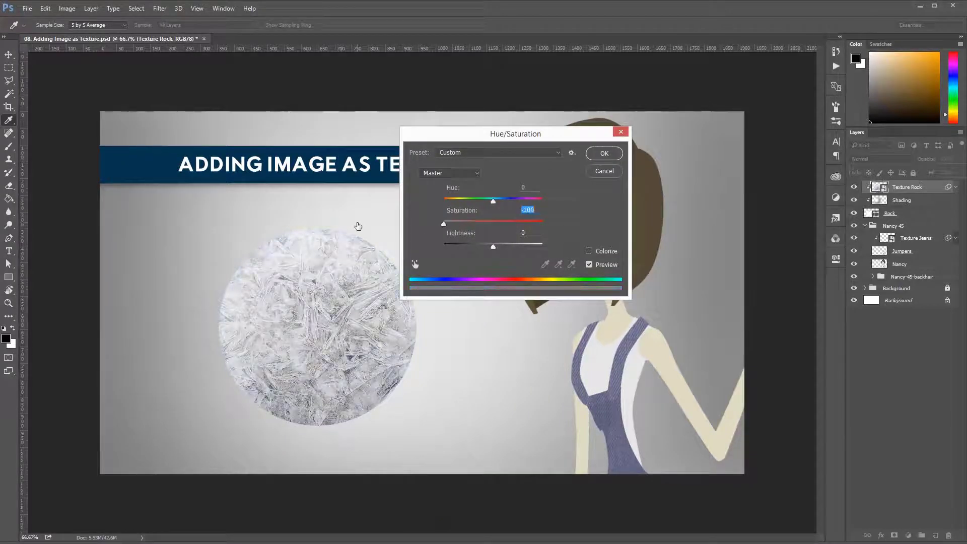
click(605, 154)
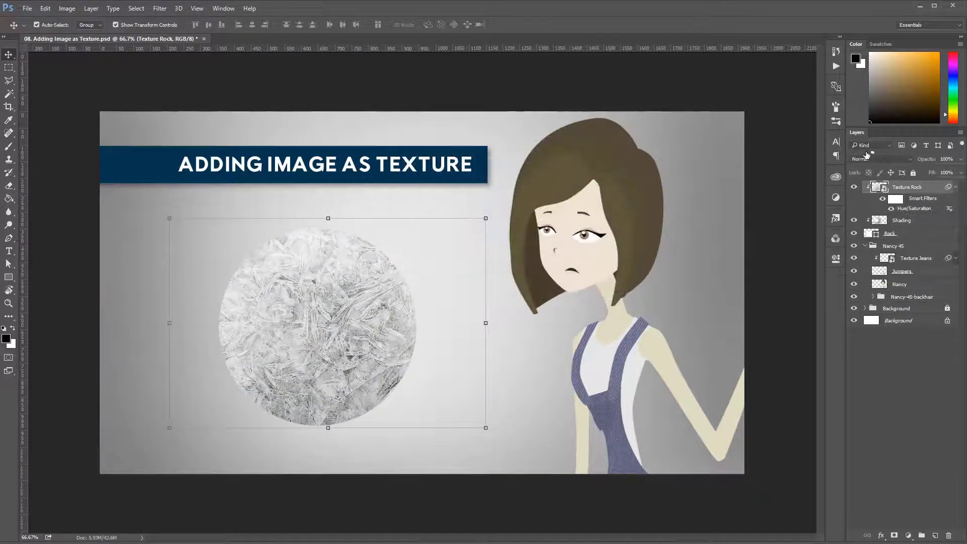
click(886, 159)
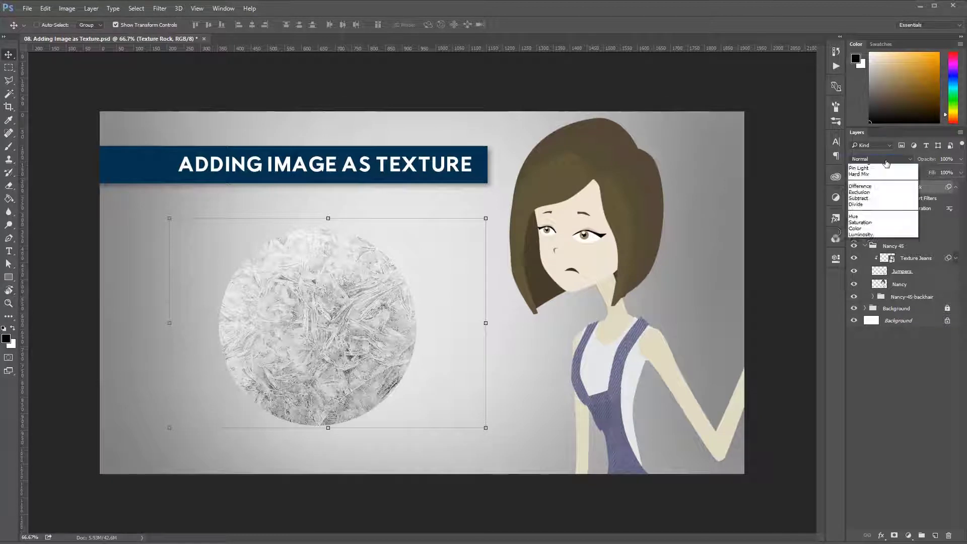
click(868, 192)
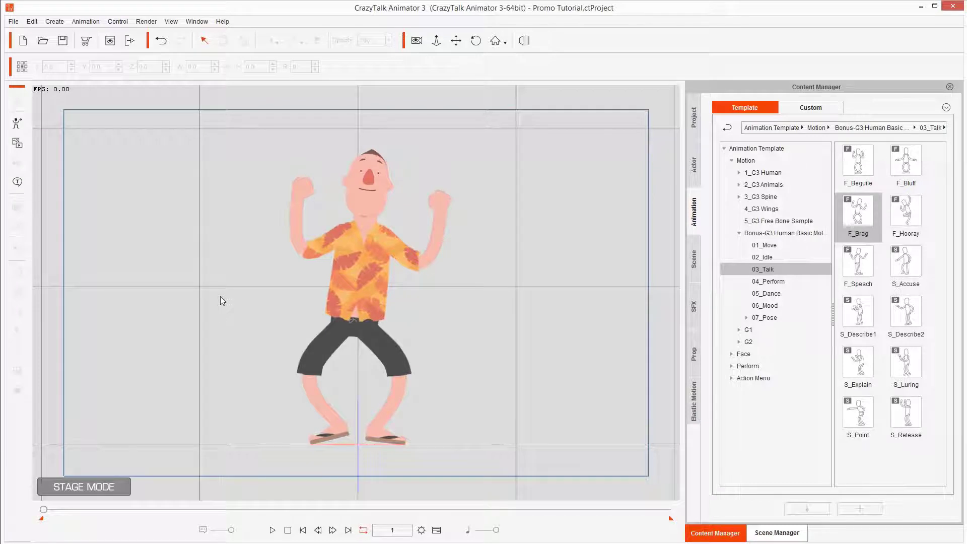
Switch to CrazyTalk Animator, open the man in the character composer and send him to the external PSD editor
click(349, 261)
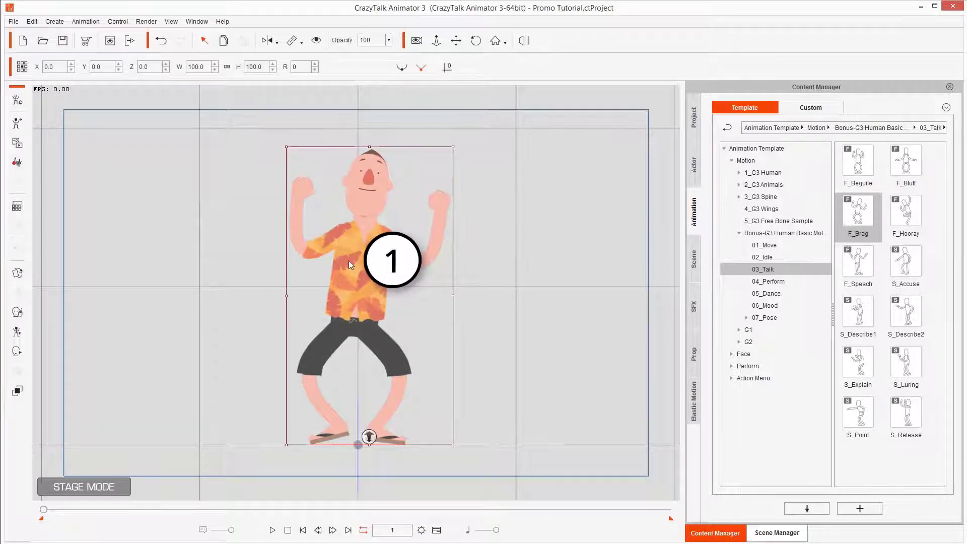
click(16, 100)
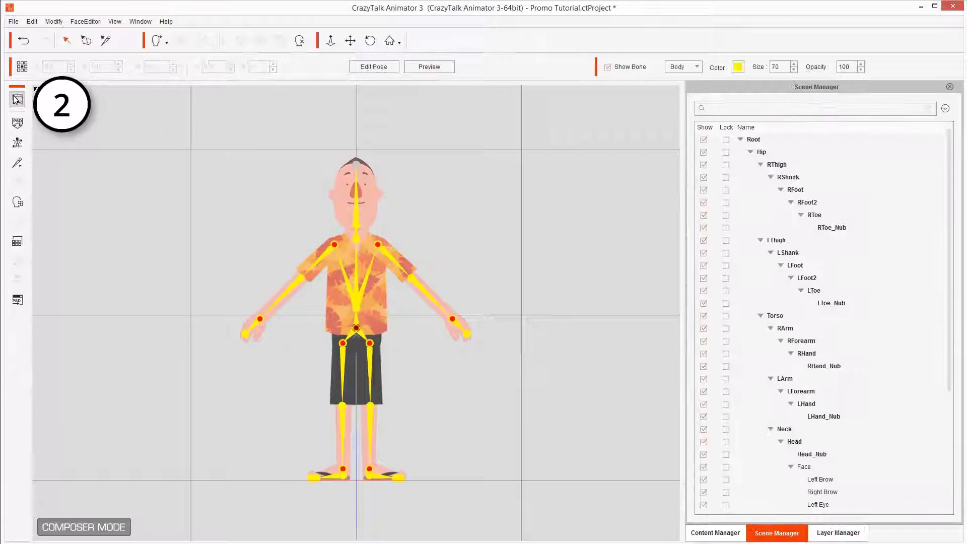
click(18, 301)
click(653, 195)
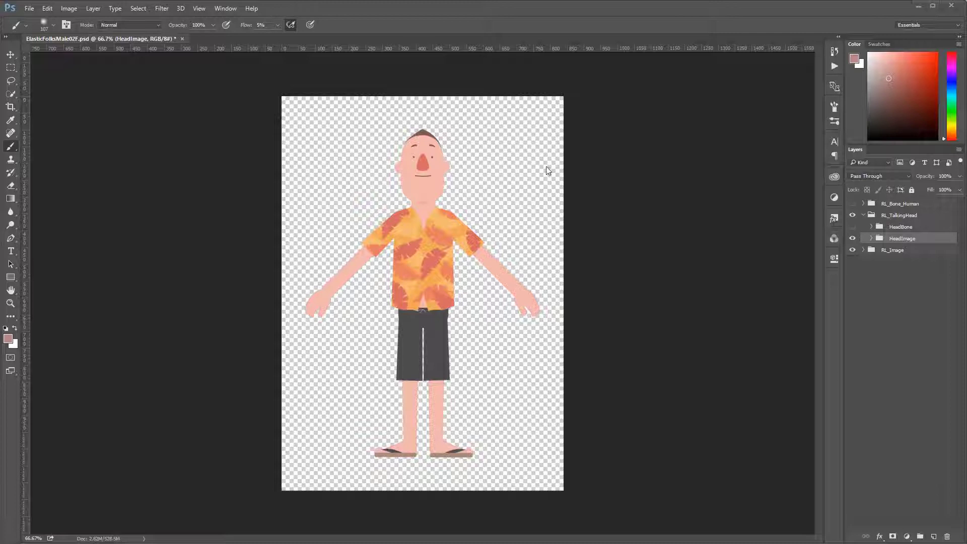
Add a new layer above NSFace in the HeadImage Face group and clip it to NSFace
click(873, 239)
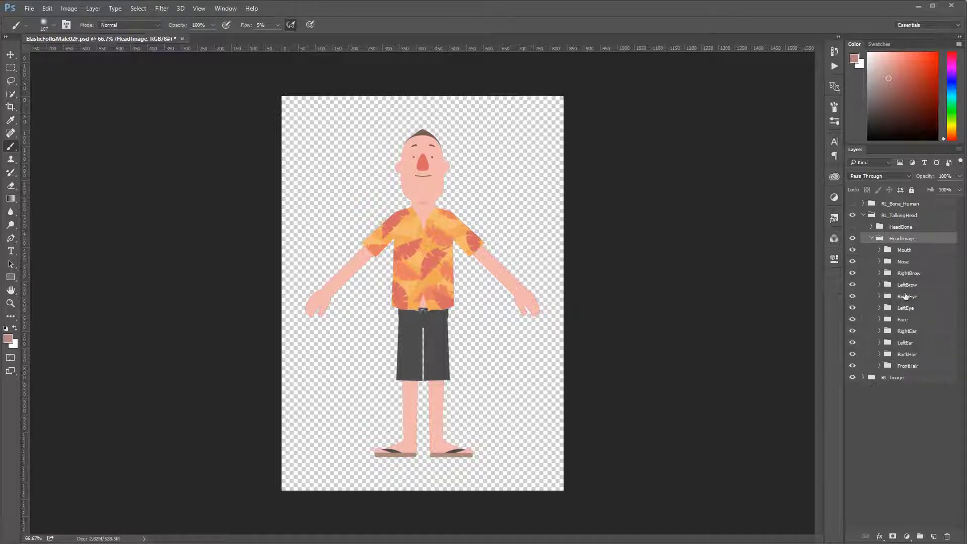
click(882, 320)
click(913, 341)
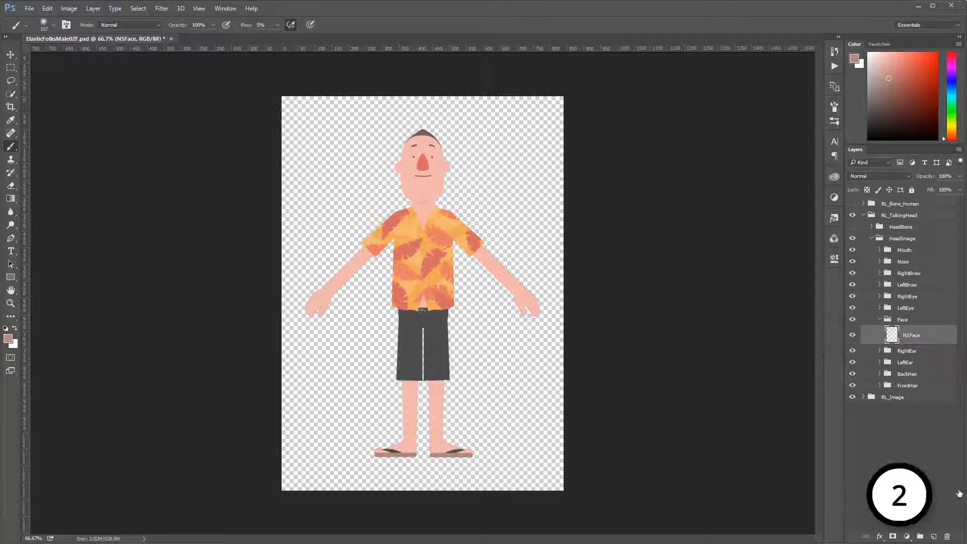
click(934, 537)
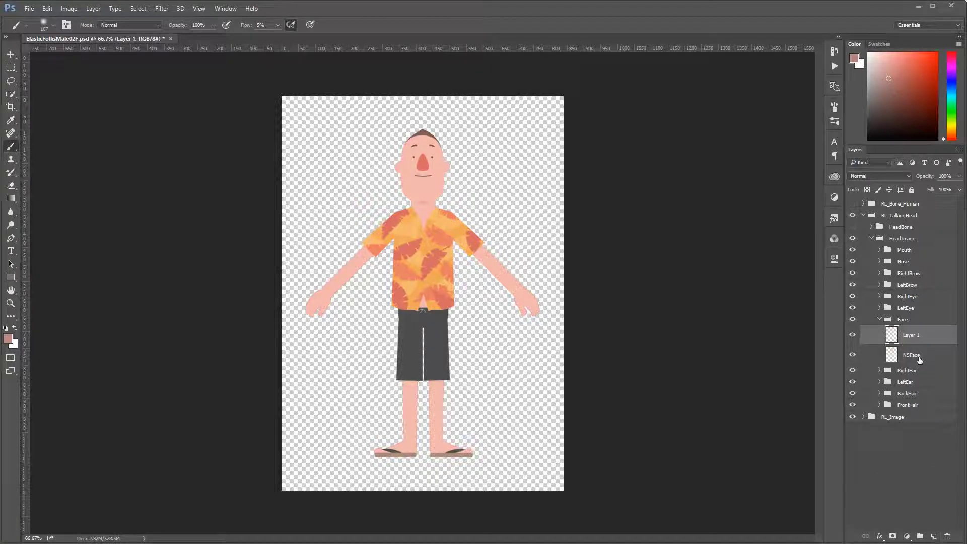
right_click(915, 339)
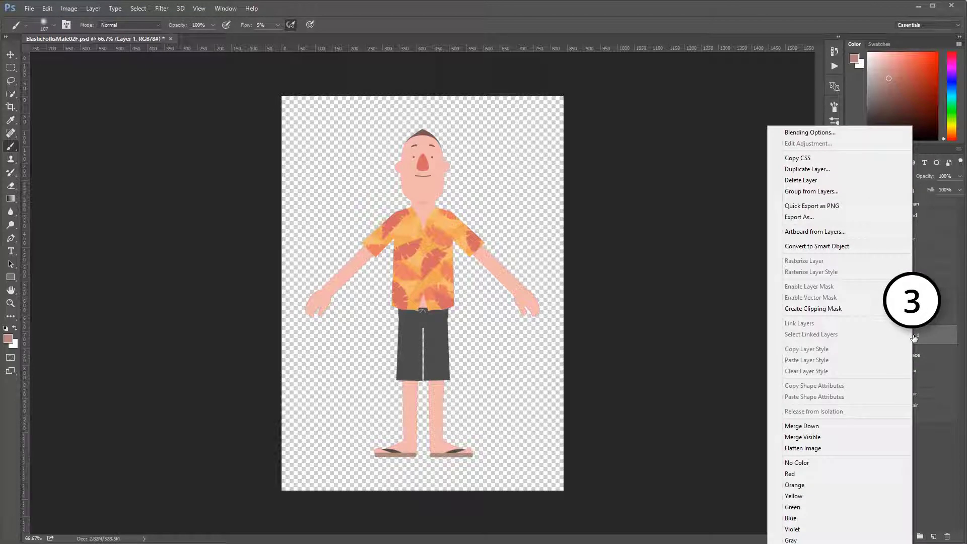
click(851, 309)
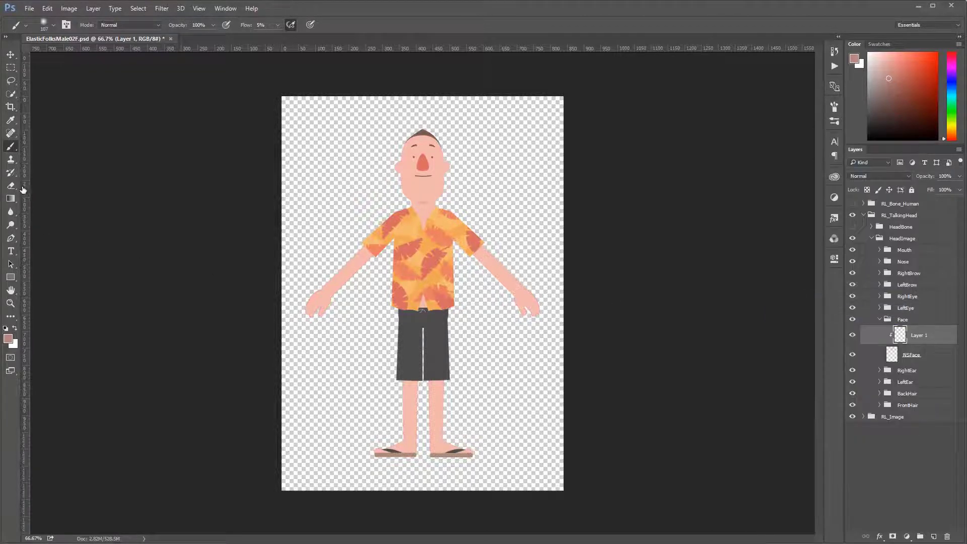
Shade the sides and chin of the man's face in darker pink with a soft brush at 5% flow, adjusting the brush size
mouse_move(418, 247)
mouse_down()
mouse_move(451, 256)
mouse_move(414, 174)
mouse_up()
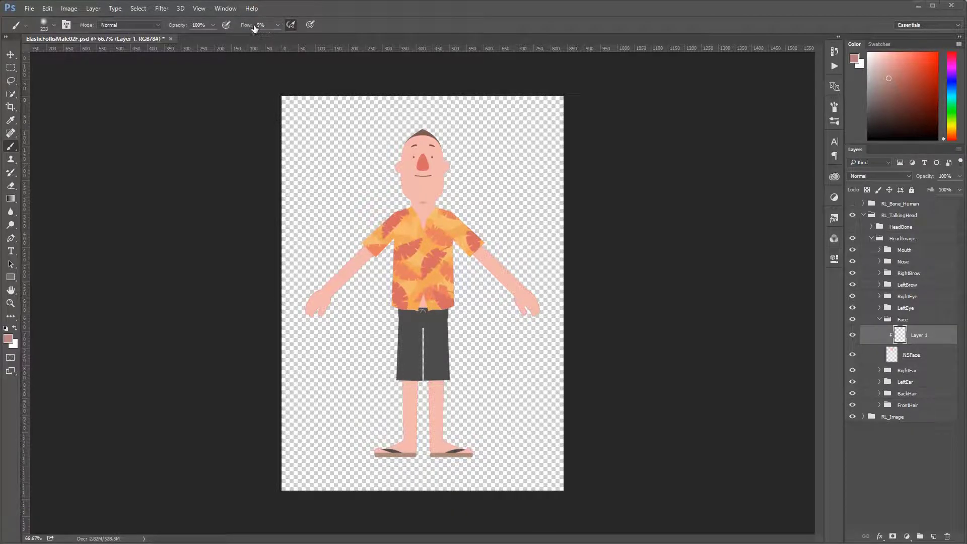
scroll(480, 181, up, 5)
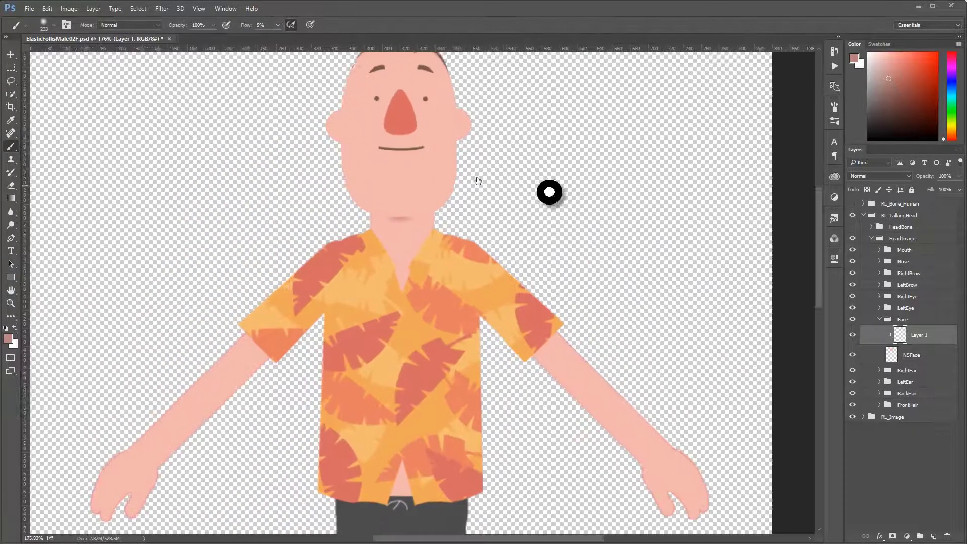
mouse_move(425, 242)
mouse_down()
mouse_move(416, 223)
mouse_move(358, 290)
mouse_move(418, 221)
mouse_move(321, 277)
mouse_move(368, 270)
mouse_move(403, 219)
mouse_move(400, 153)
mouse_up()
key(bracketright)
key(bracketright)
key(bracketright)
drag(418, 244, 422, 181)
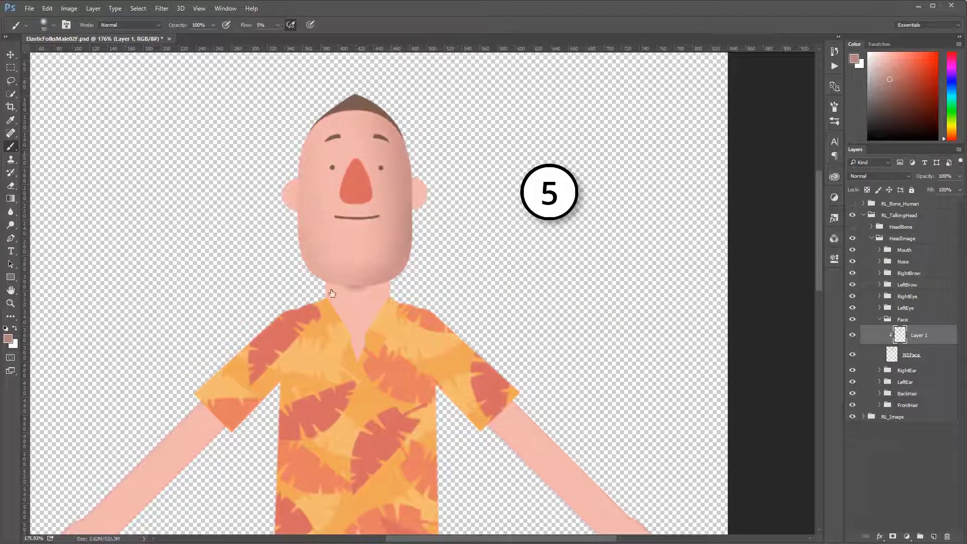
alt+click(347, 248)
key(bracketleft)
key(bracketleft)
key(bracketleft)
key(bracketleft)
key(bracketleft)
key(bracketleft)
key(bracketleft)
key(bracketleft)
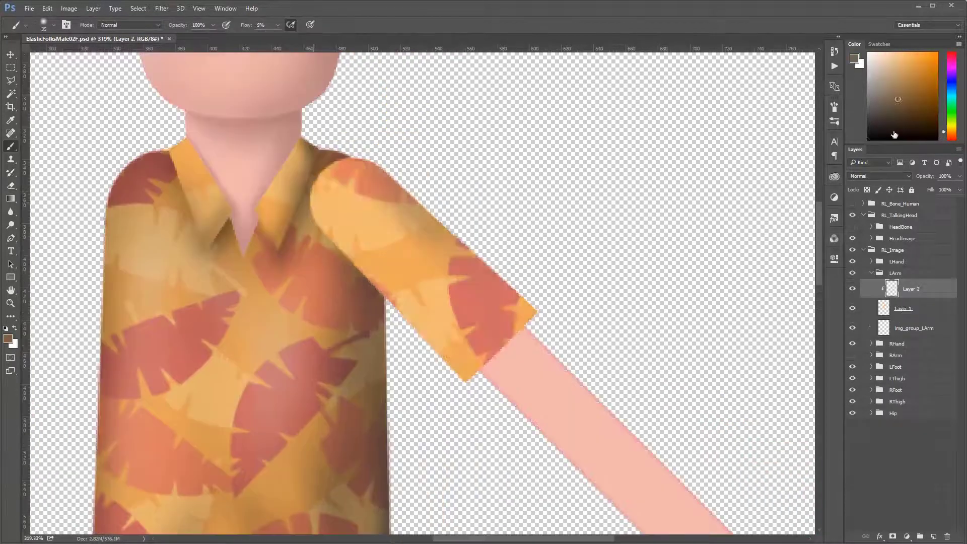
Shade the man's shirt and both legs of his shorts with a soft dark brush on clipped layers
click(894, 135)
drag(504, 303, 432, 385)
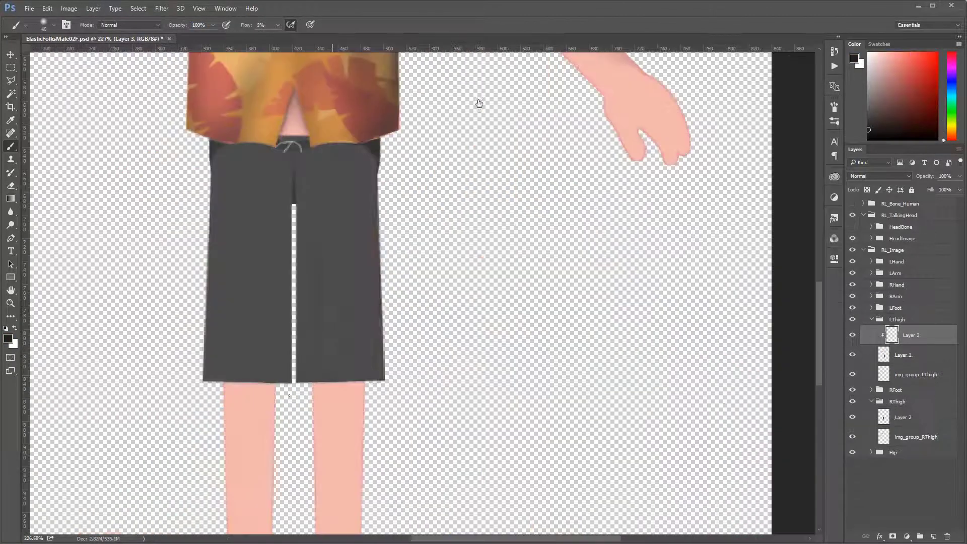
drag(353, 176, 352, 373)
drag(272, 373, 287, 221)
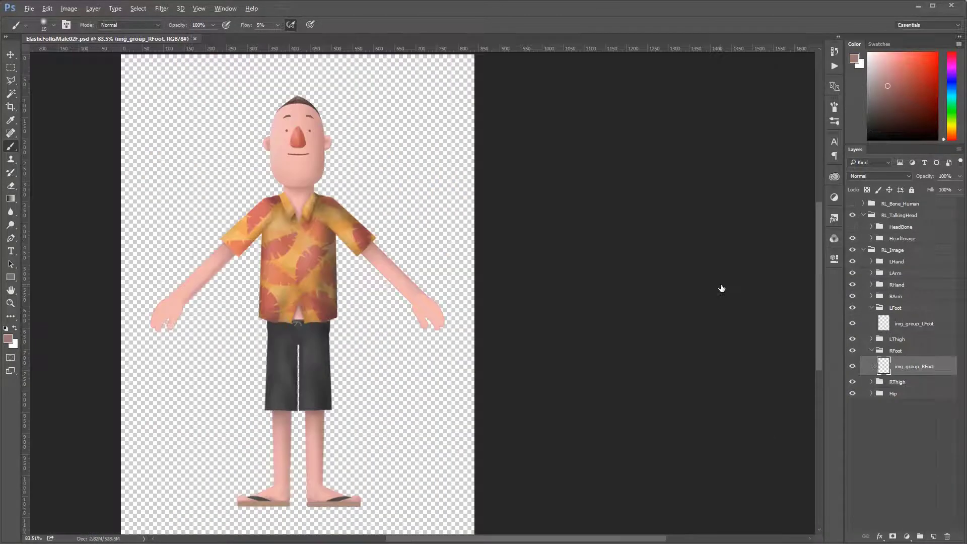